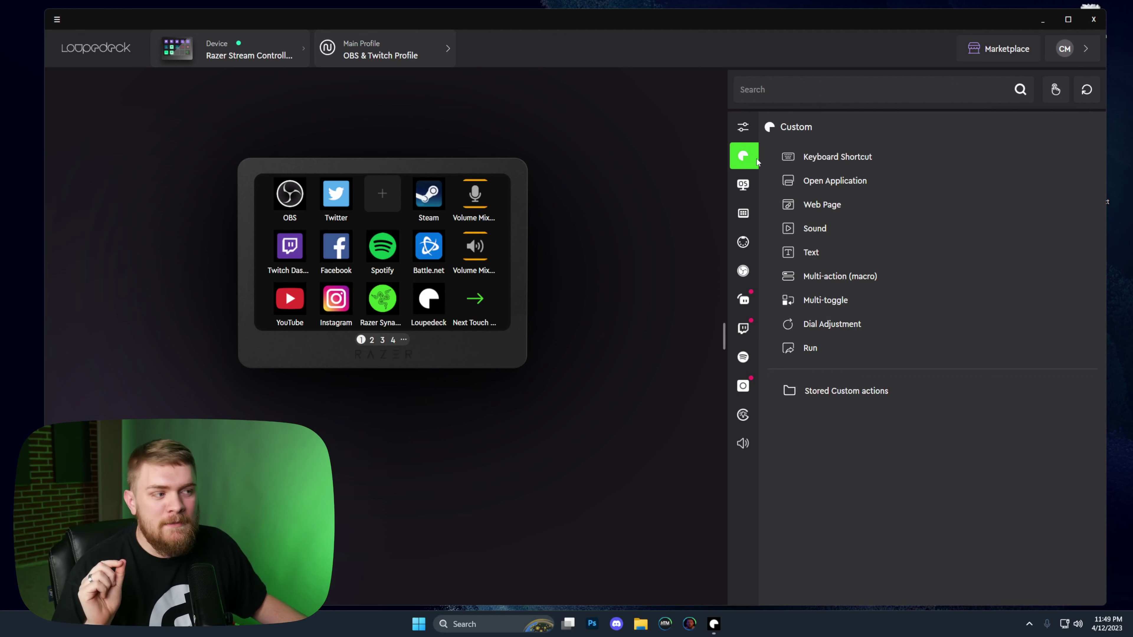
Step: Maximize the Loupedeck window, then maximize the Twitch Stream Manager window too
click(1069, 19)
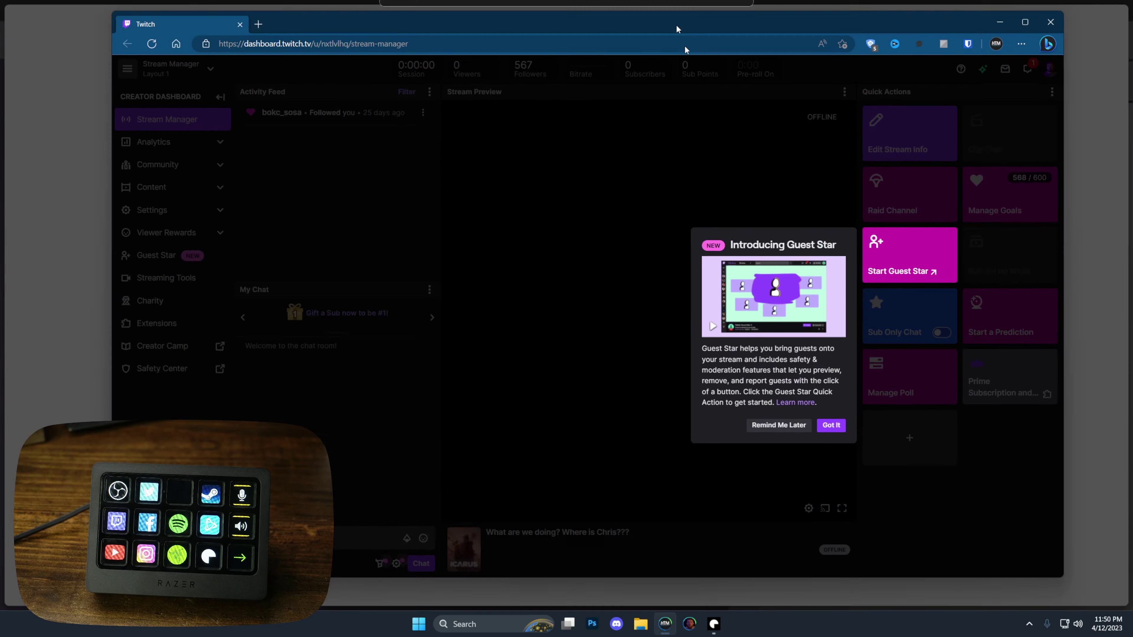
drag(678, 31, 642, 13)
click(992, 11)
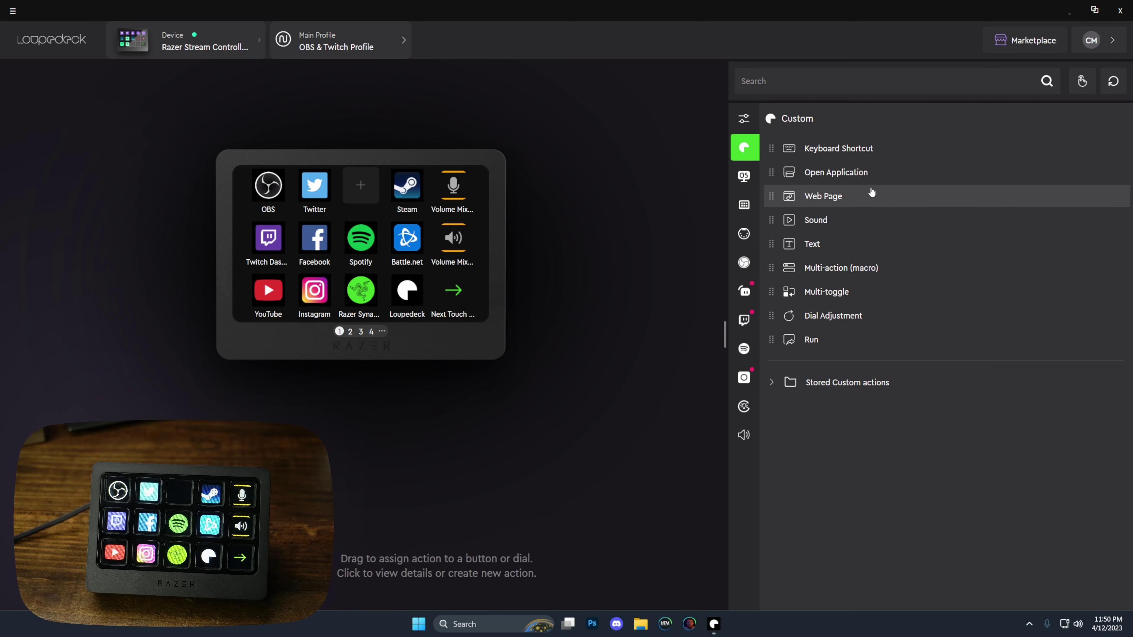
Step: Open the Loupedeck Marketplace and scroll through the Profiles grid
click(1033, 41)
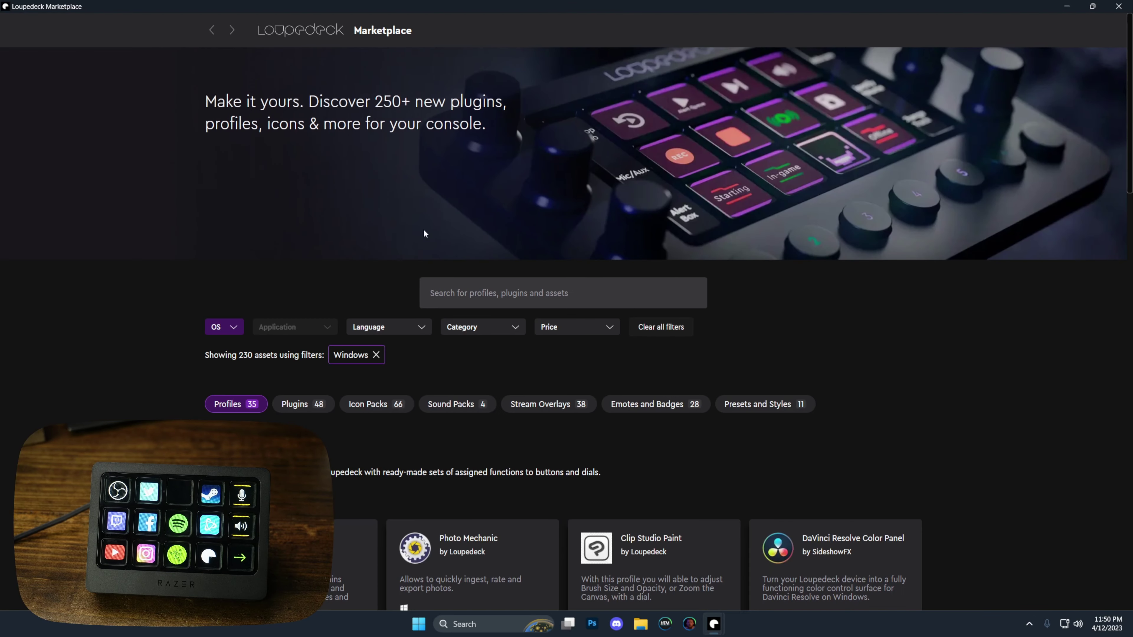
scroll(445, 254, down, 10)
scroll(403, 293, down, 15)
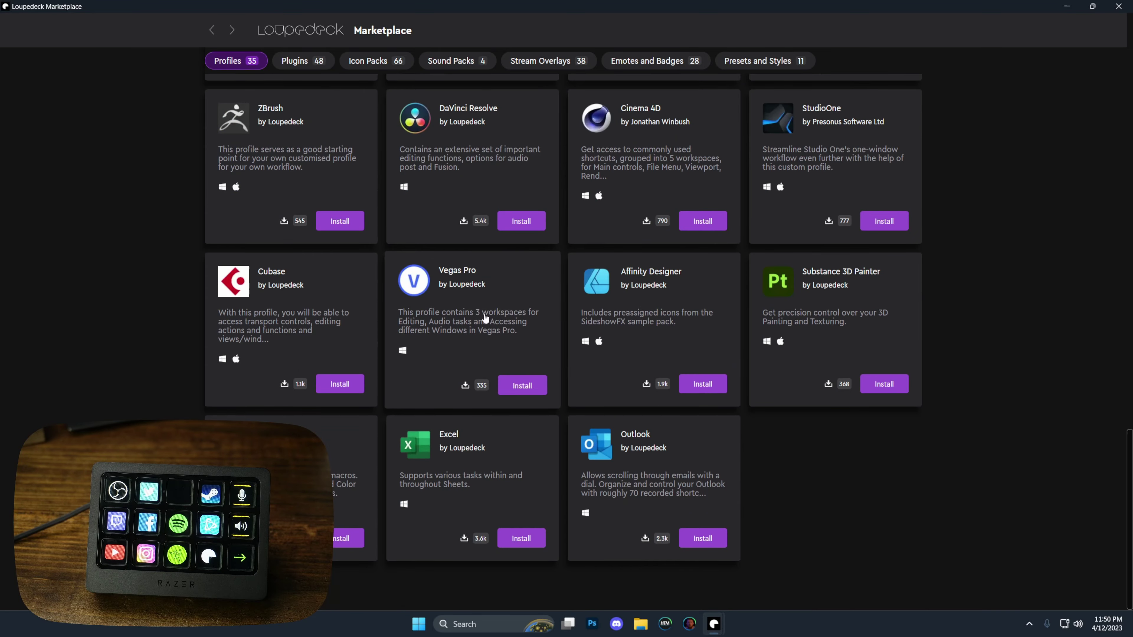
scroll(504, 312, up, 20)
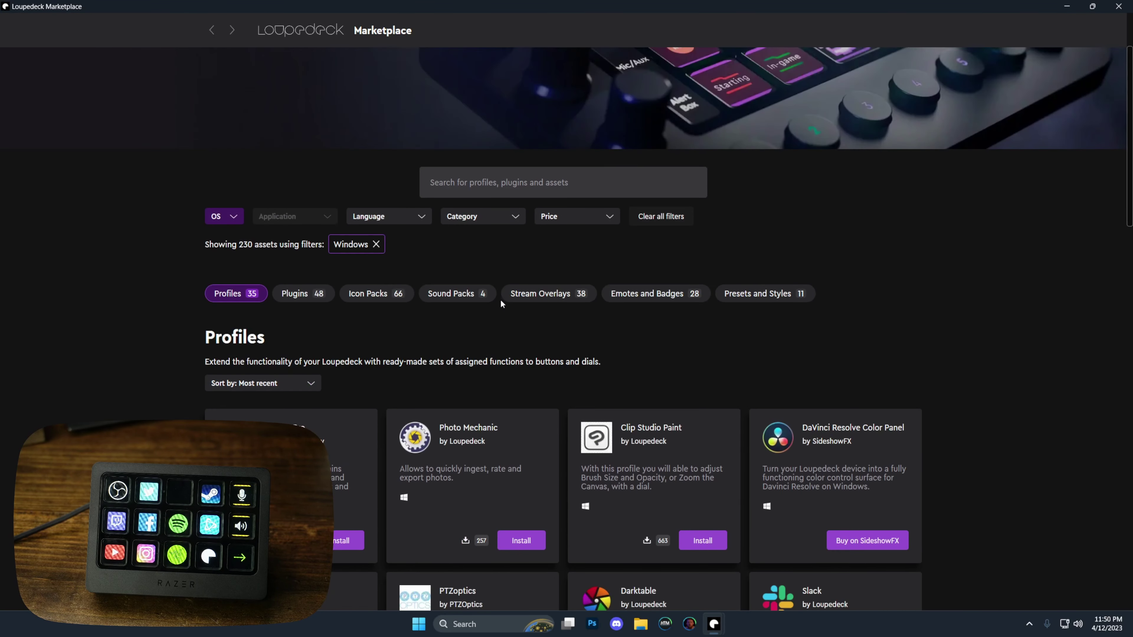
scroll(500, 299, up, 2)
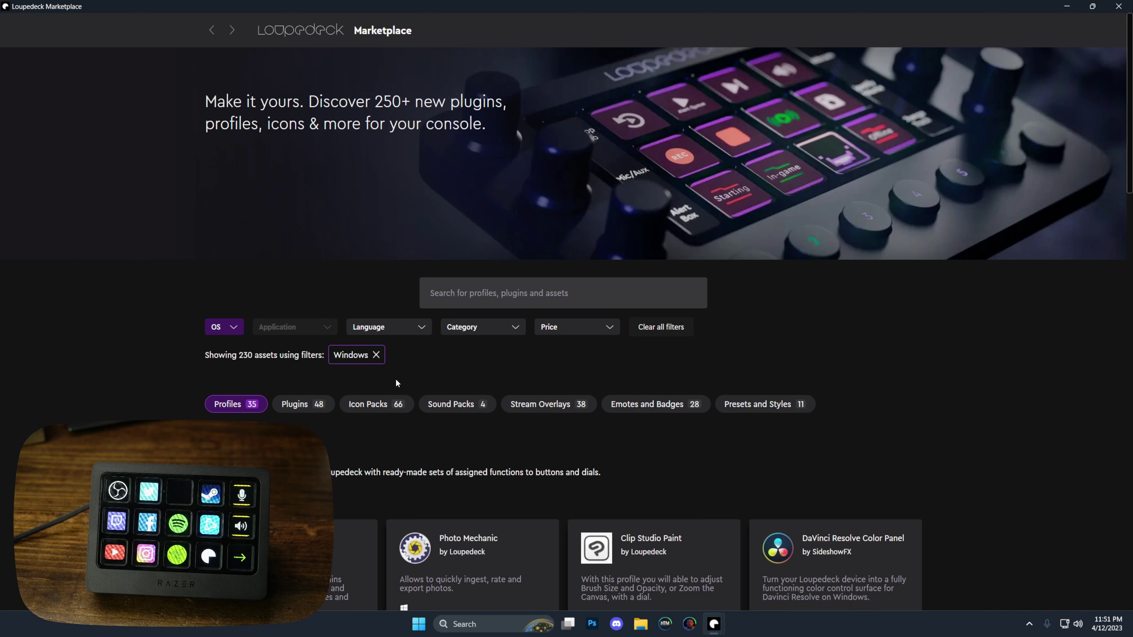
scroll(394, 393, down, 3)
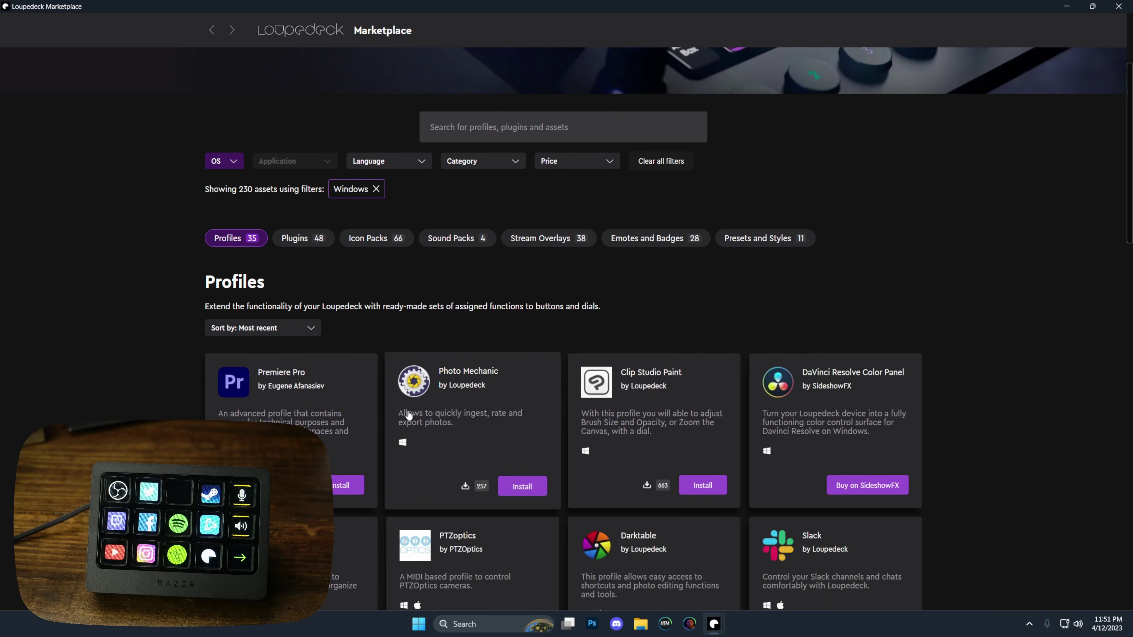
scroll(632, 492, down, 2)
scroll(639, 468, up, 2)
scroll(633, 446, down, 1)
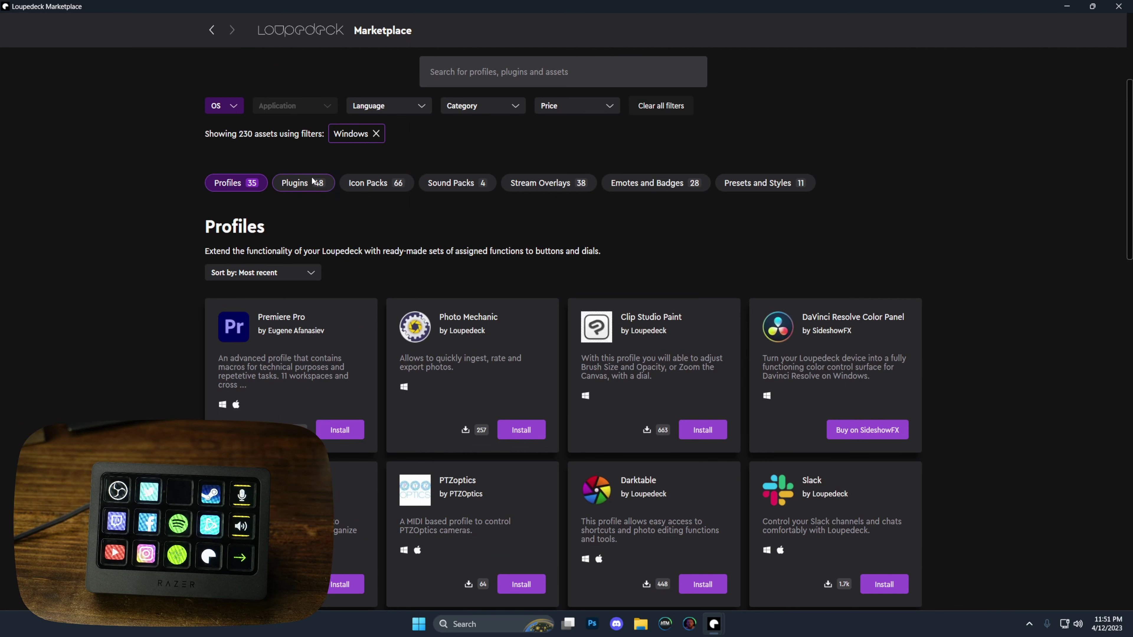
Step: Switch to the Plugins category and scroll through its cards
click(303, 183)
scroll(749, 311, down, 20)
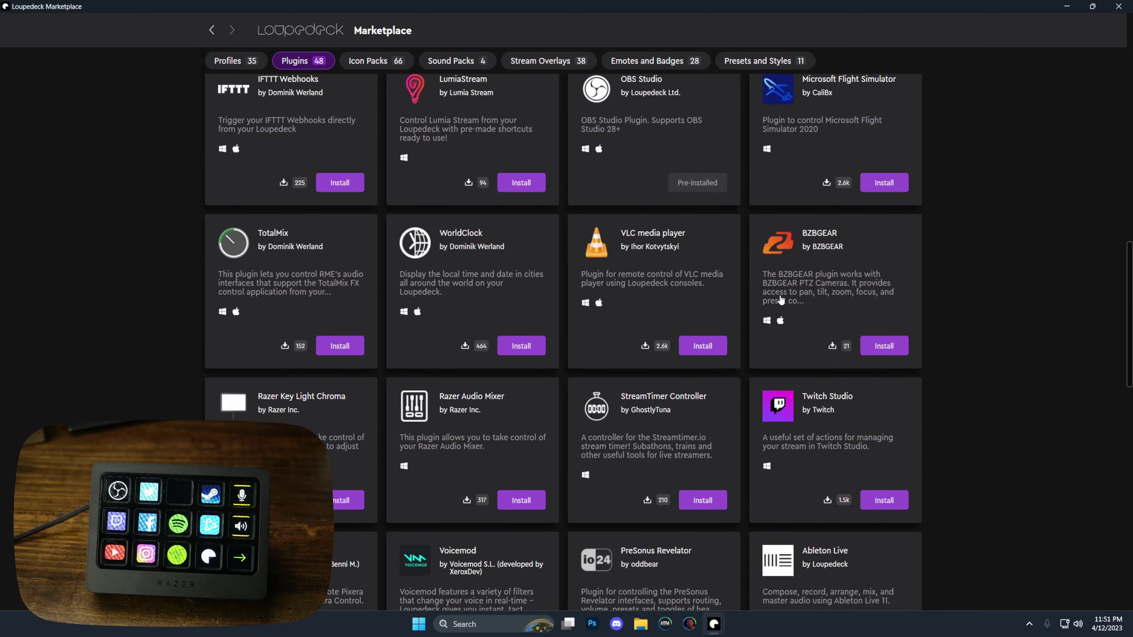
scroll(781, 298, down, 5)
scroll(777, 302, up, 15)
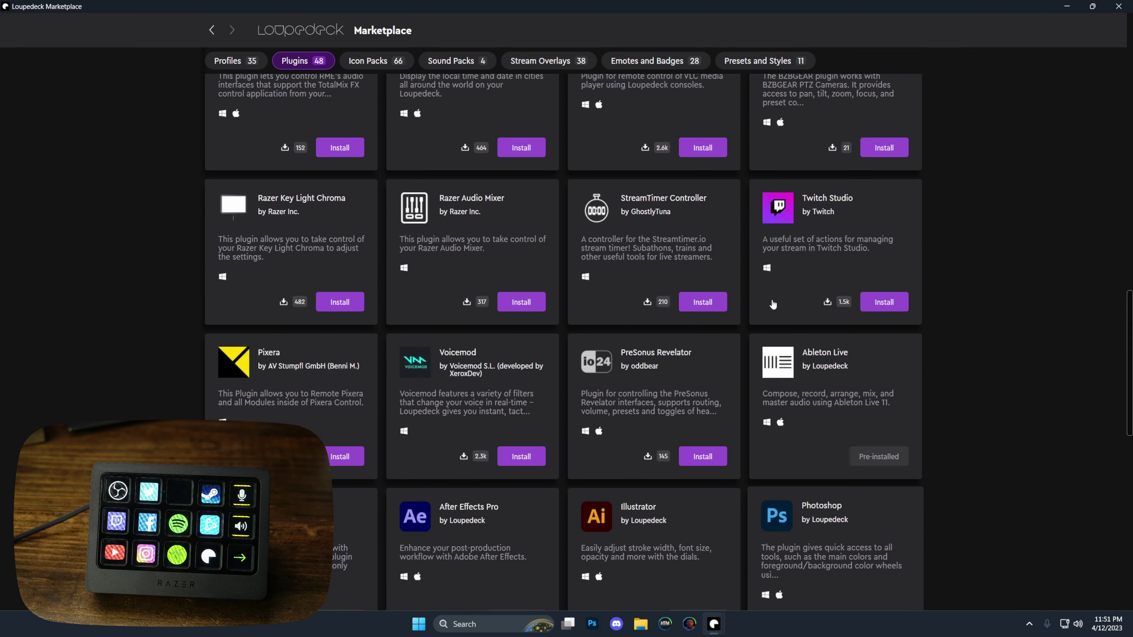
scroll(773, 304, up, 20)
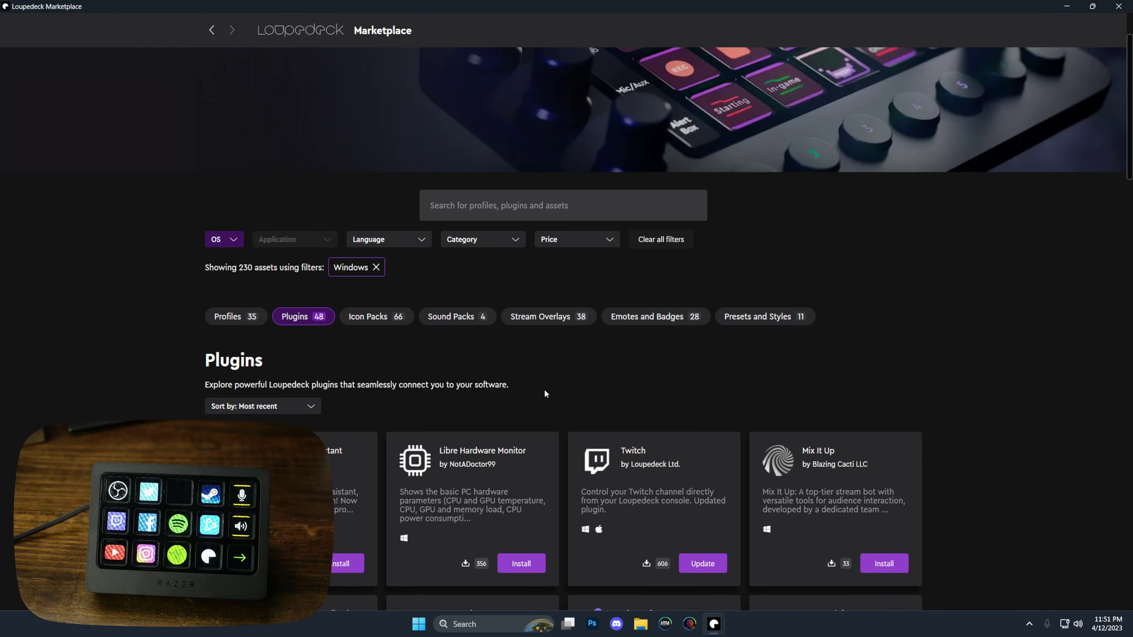
Step: Show the Icon Packs category and scroll down and back through its grid
click(376, 317)
scroll(758, 372, down, 15)
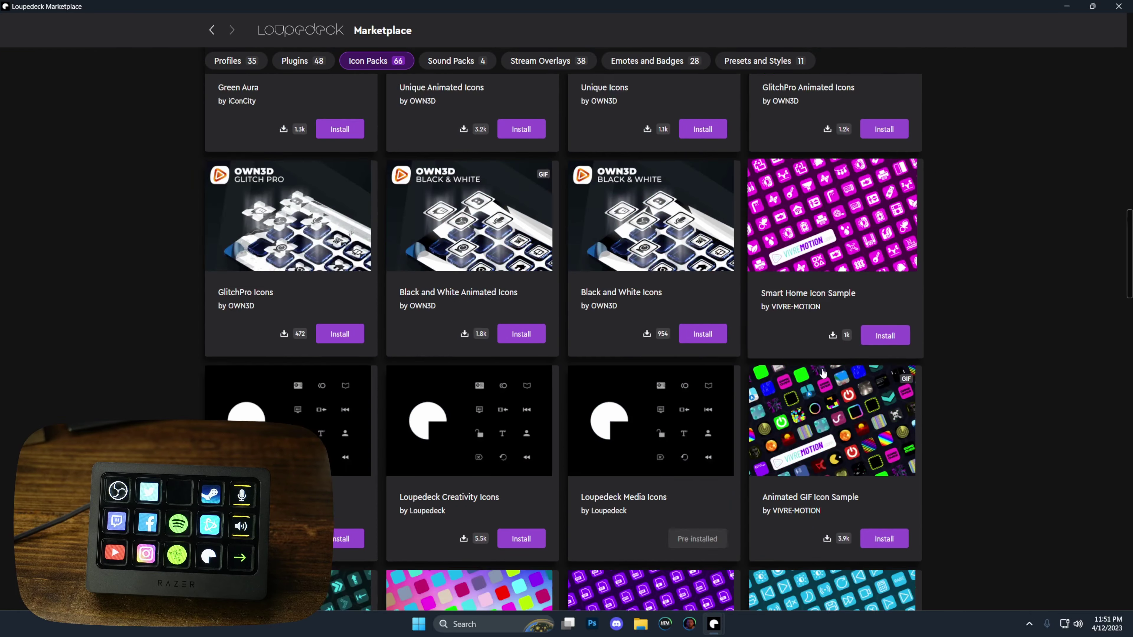
scroll(823, 373, down, 15)
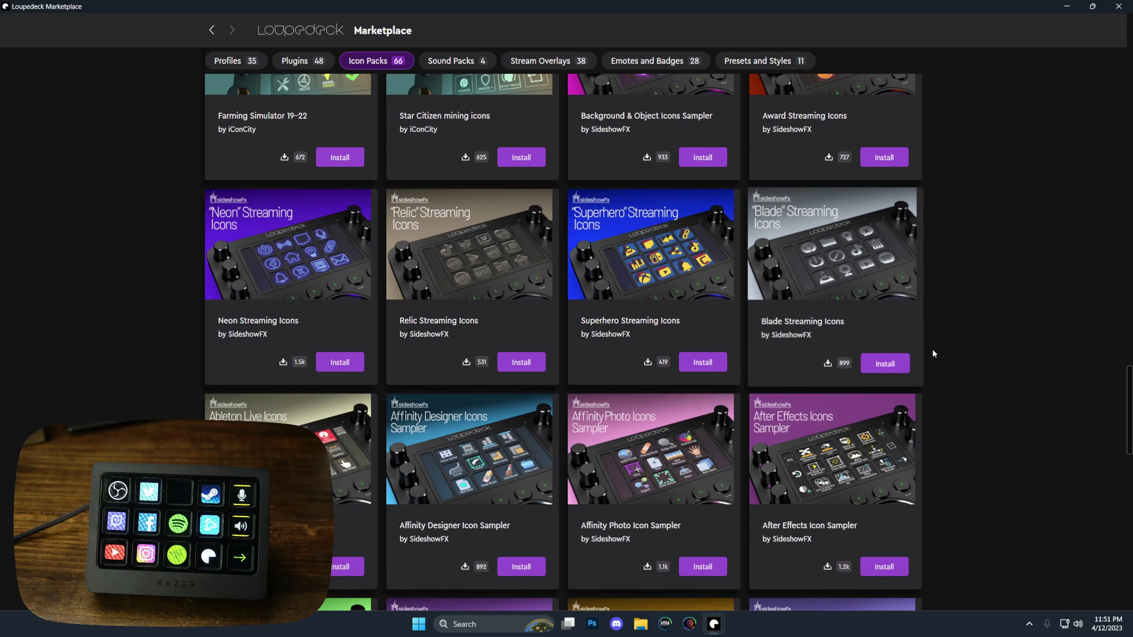
scroll(934, 350, down, 18)
scroll(930, 352, up, 7)
scroll(930, 350, up, 15)
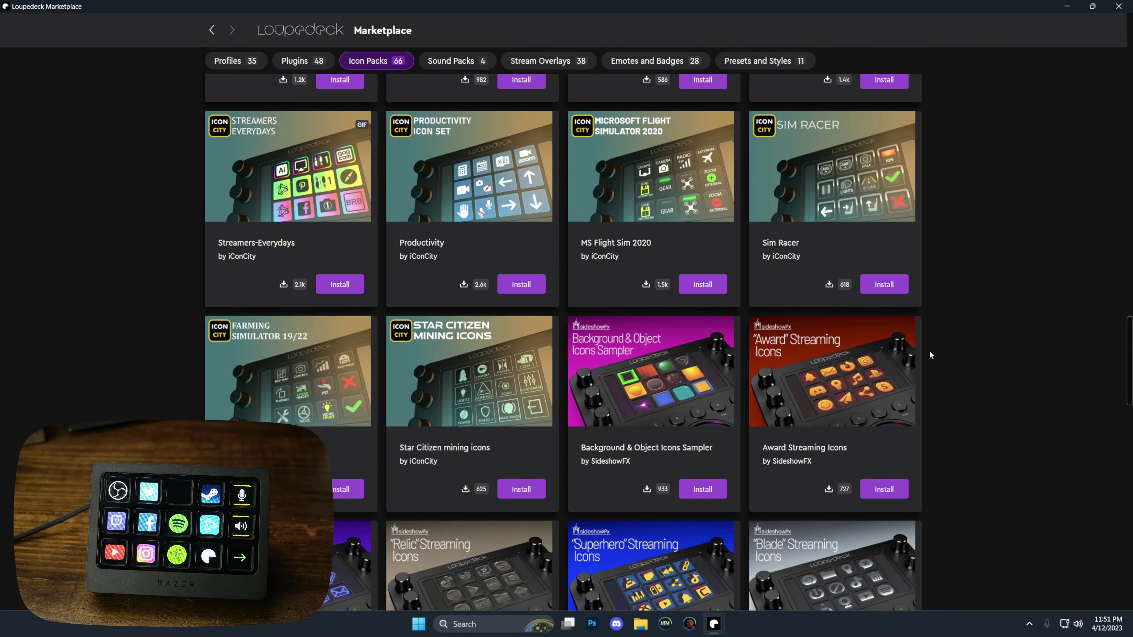
scroll(929, 350, up, 1)
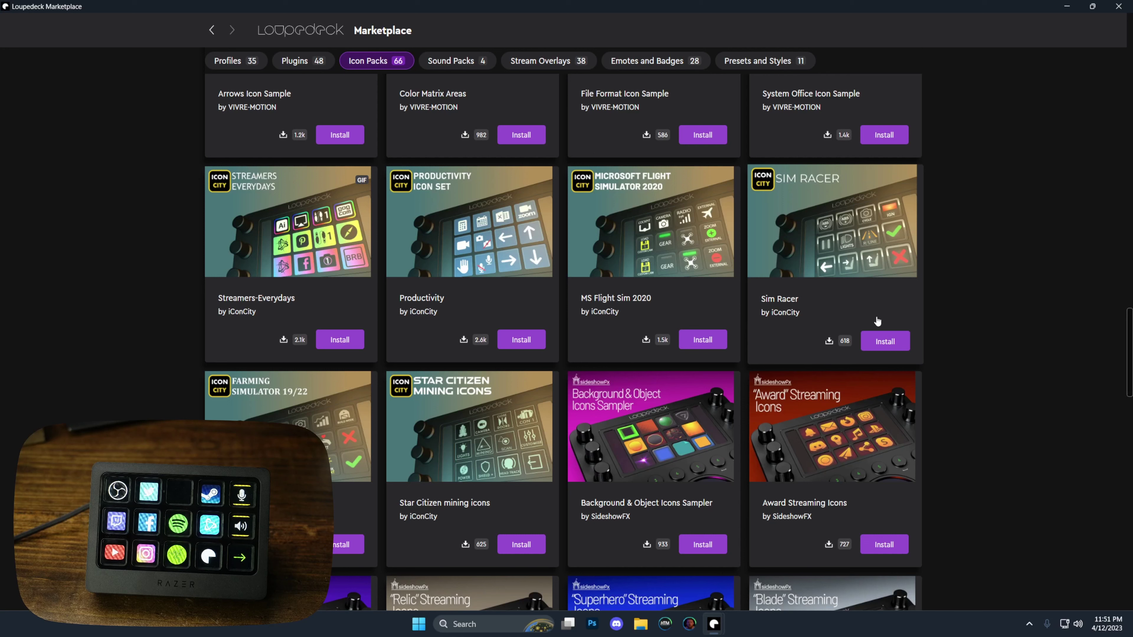
Step: View the Sim Racer icon pack details, then return to the Icon Packs listing
click(830, 279)
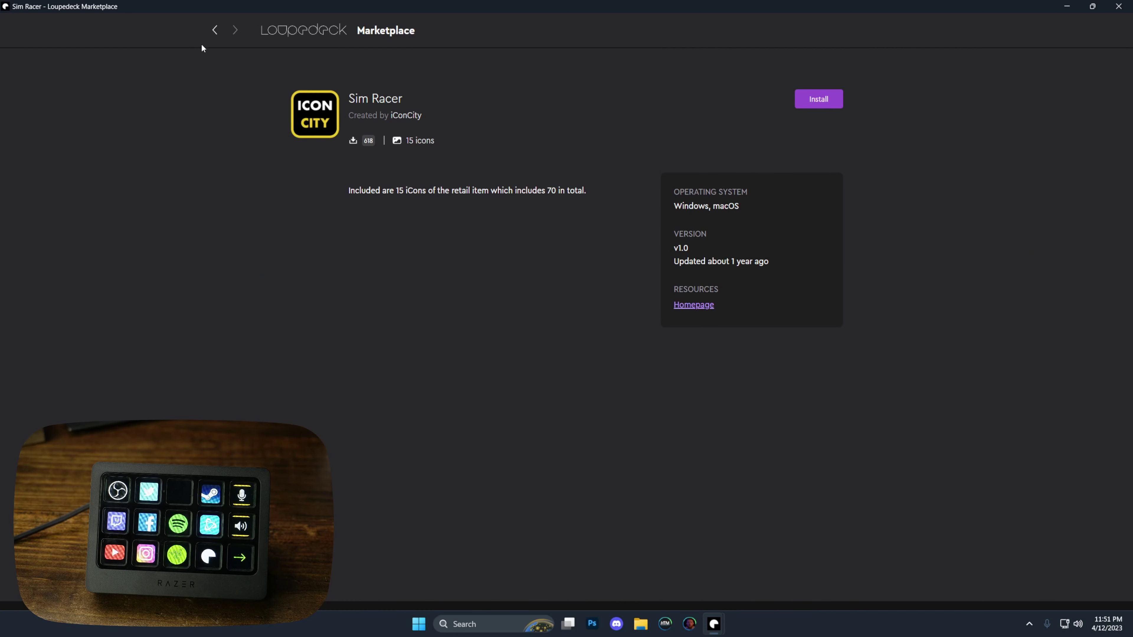
click(215, 30)
scroll(798, 440, down, 15)
scroll(798, 427, down, 10)
scroll(819, 264, up, 3)
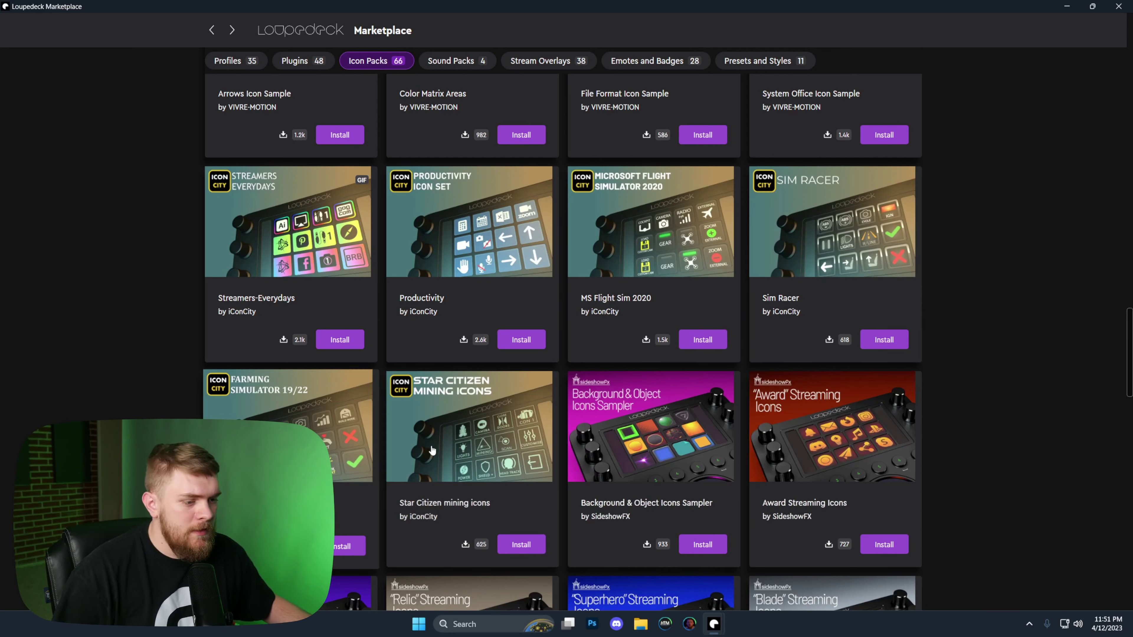
Step: Scroll the Icon Packs listing back up to the banner, search box and filters
scroll(793, 443, down, 2)
scroll(793, 443, down, 2)
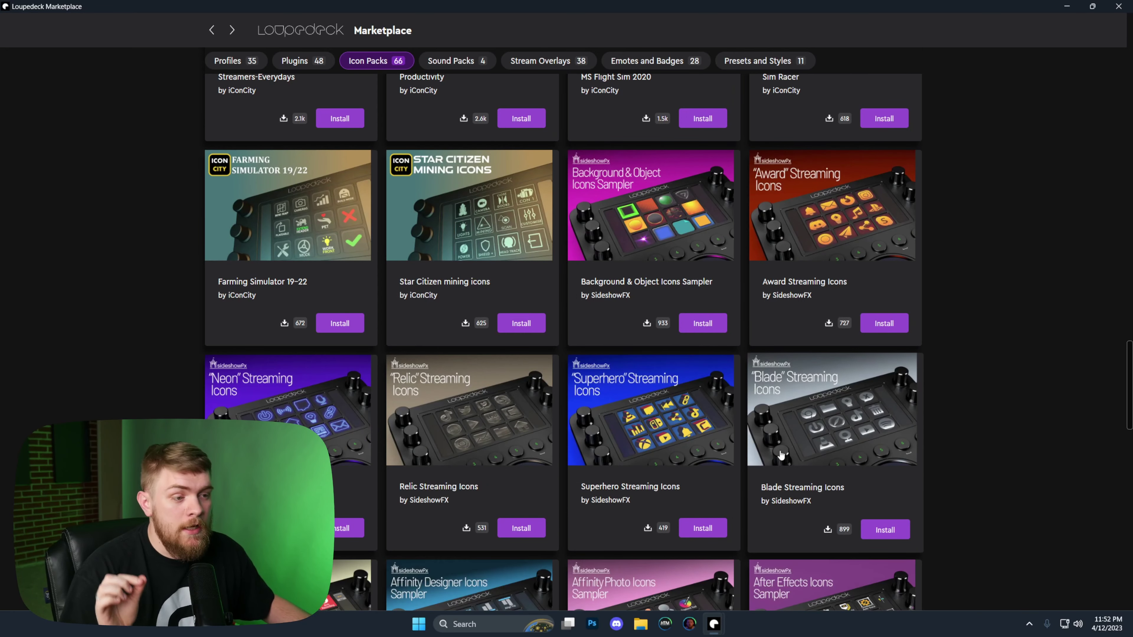
scroll(727, 397, up, 3)
scroll(727, 397, up, 9)
scroll(718, 415, up, 1)
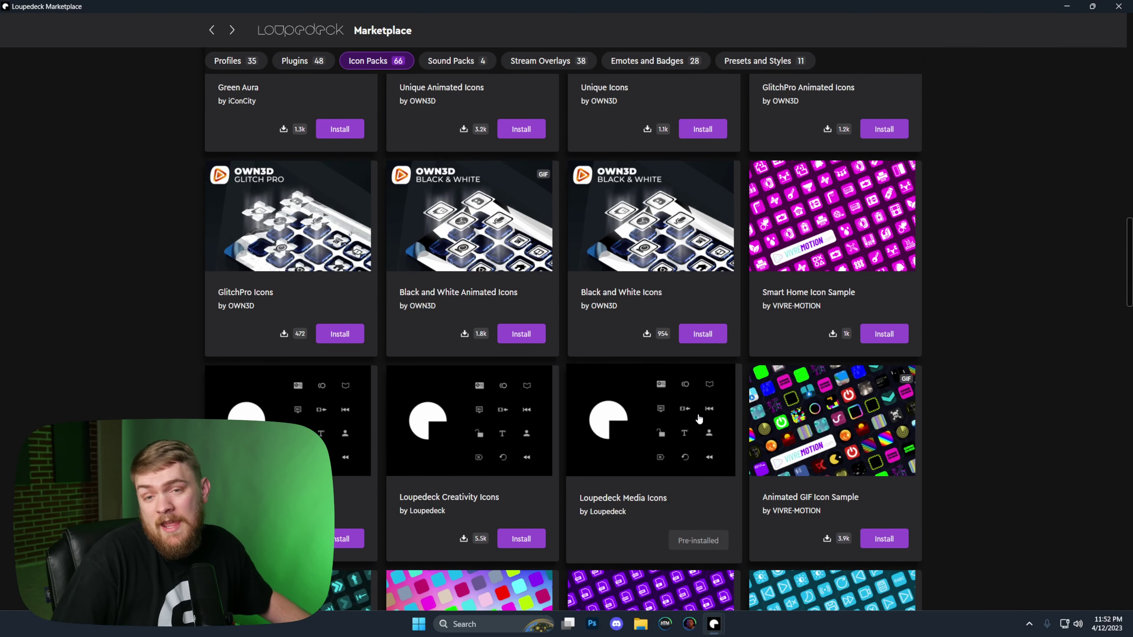
scroll(699, 418, up, 20)
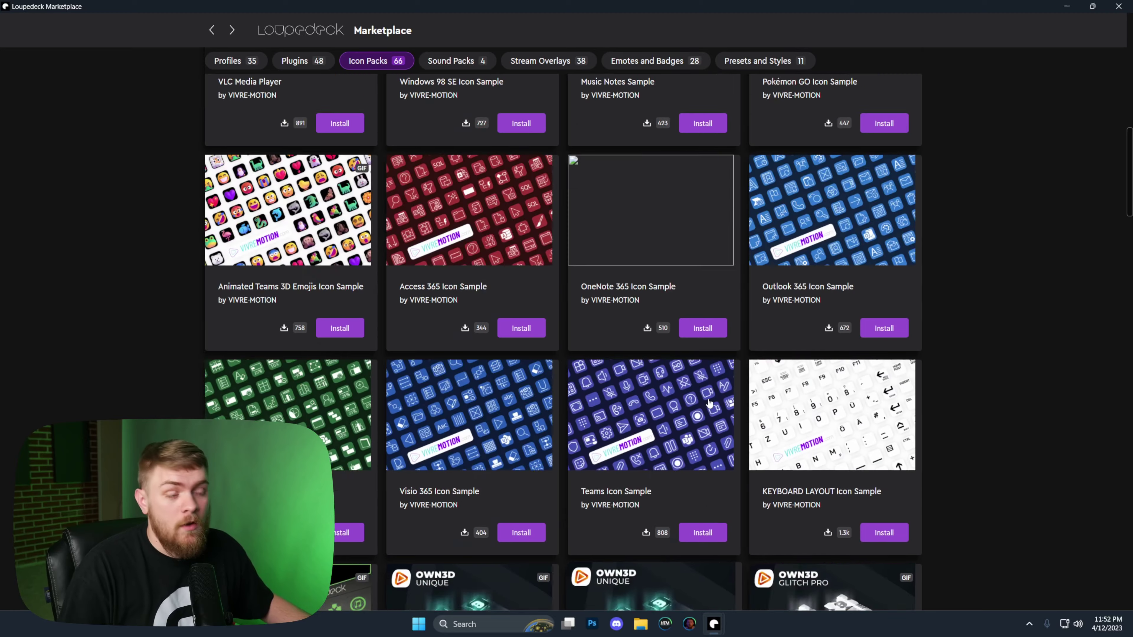
scroll(670, 408, up, 6)
scroll(668, 399, down, 1)
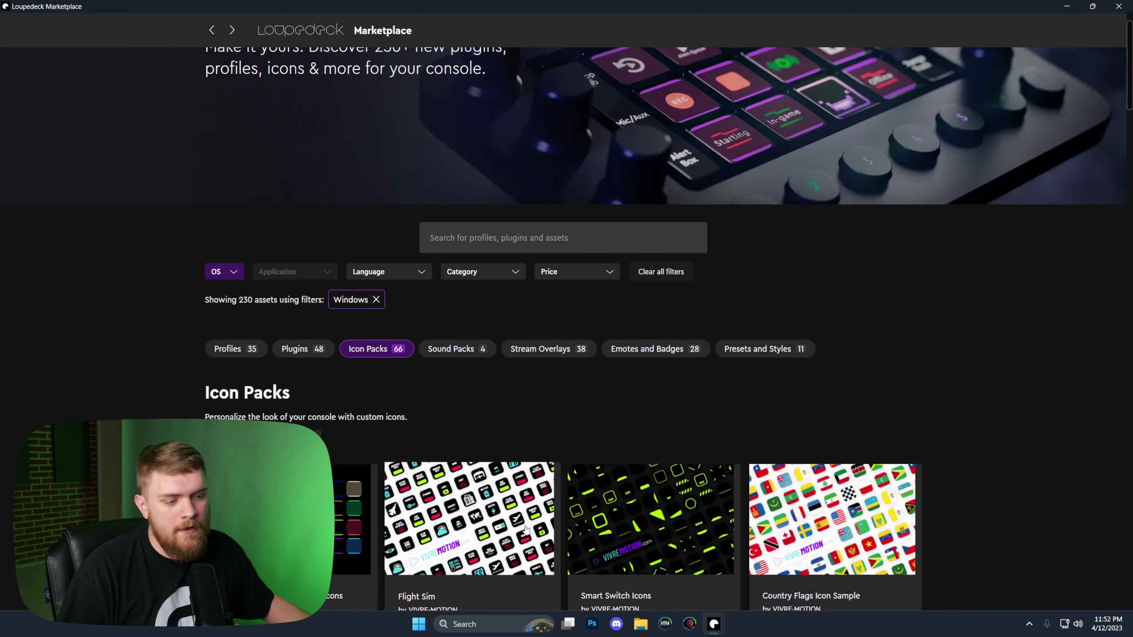
Step: Look at the Sound Packs category, then browse the Stream Overlays listing
click(451, 352)
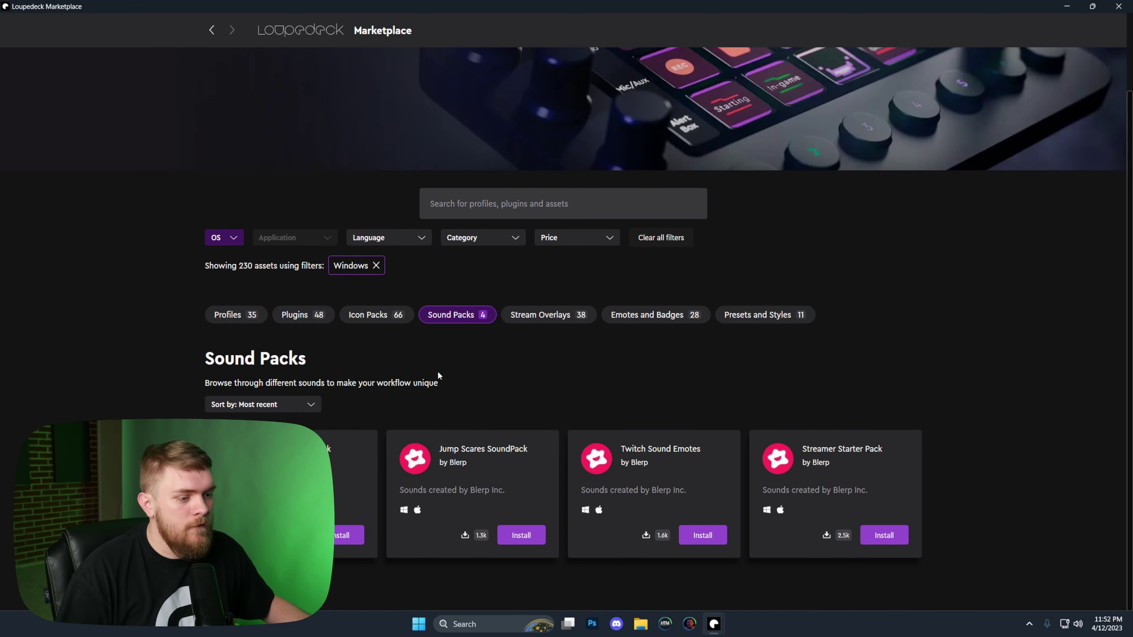
click(537, 321)
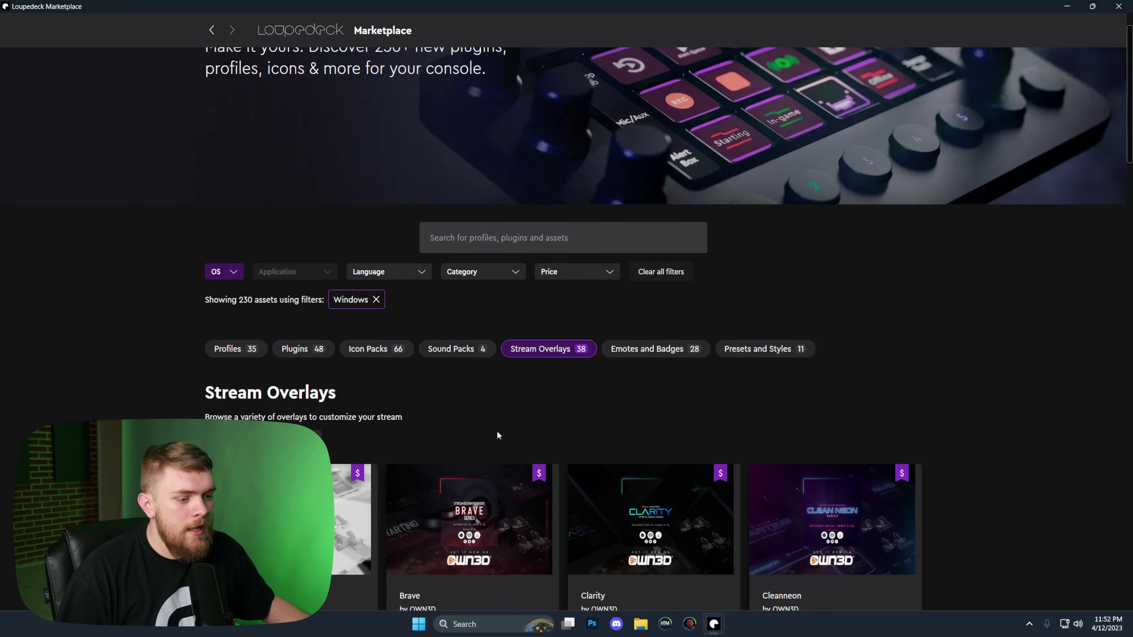
scroll(496, 440, down, 7)
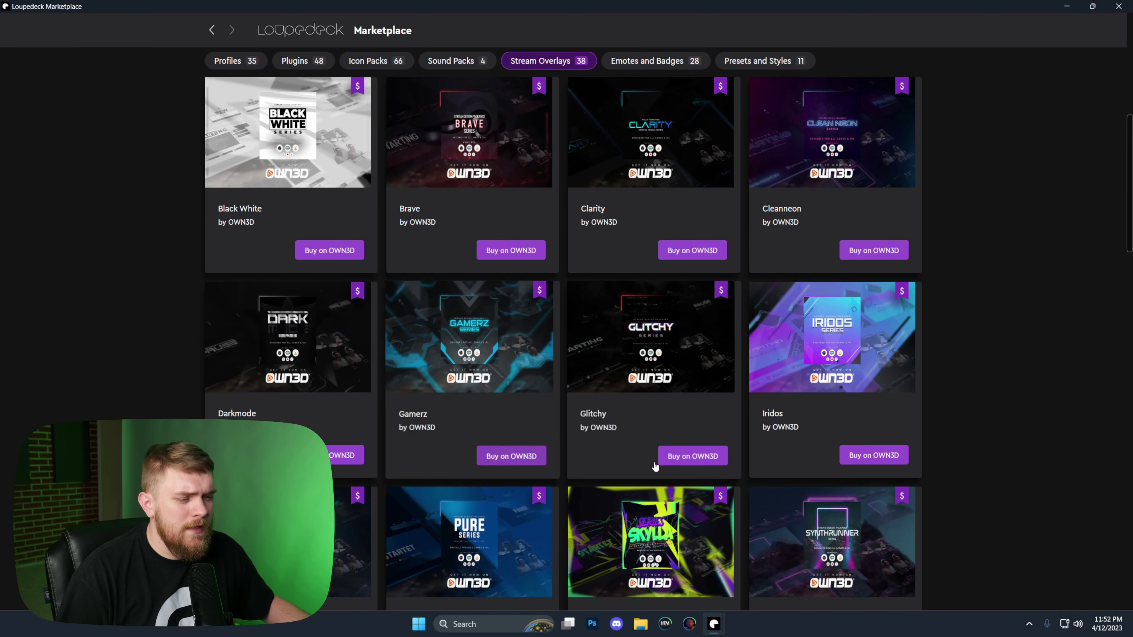
scroll(980, 453, up, 5)
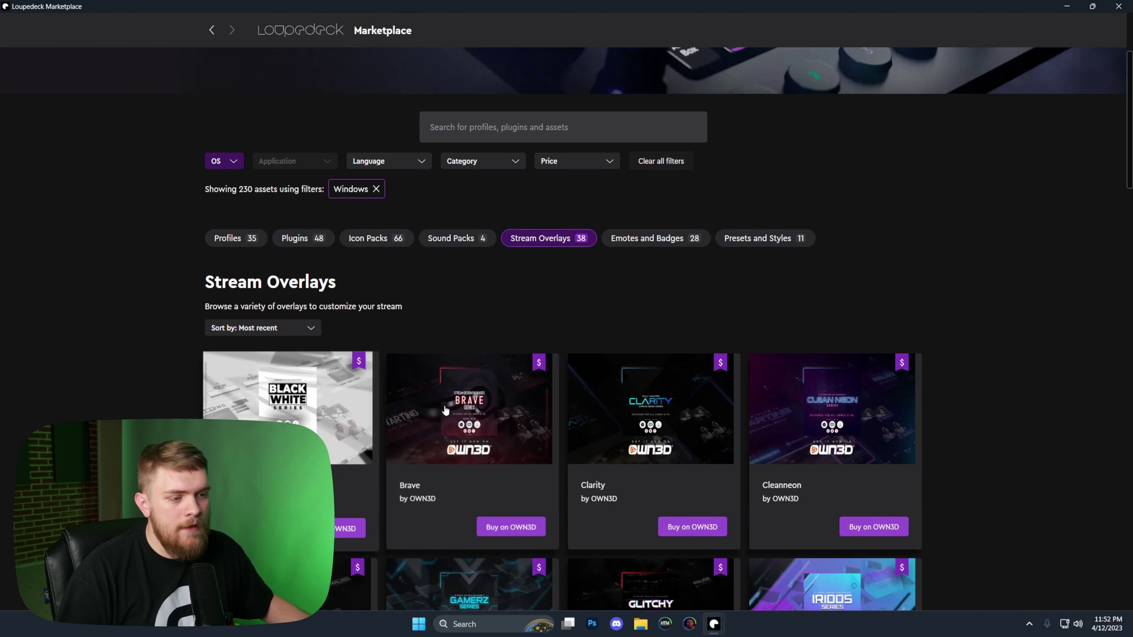
Step: Browse the Emotes and Badges and the Presets and Styles categories
click(635, 240)
scroll(633, 334, down, 5)
click(731, 127)
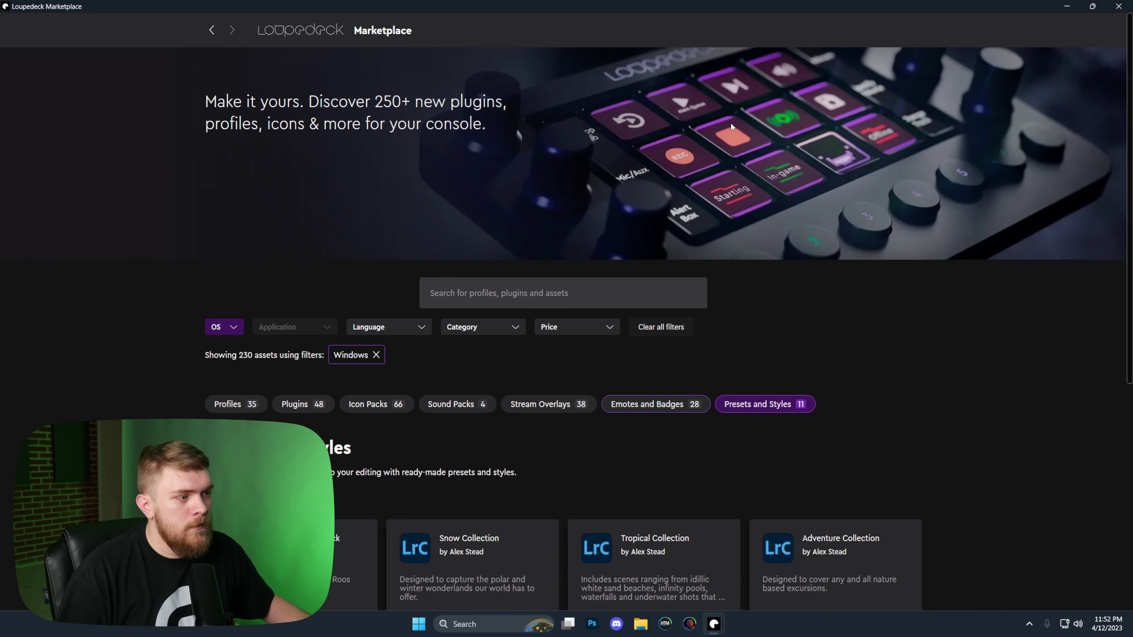
scroll(762, 422, down, 8)
scroll(746, 440, up, 7)
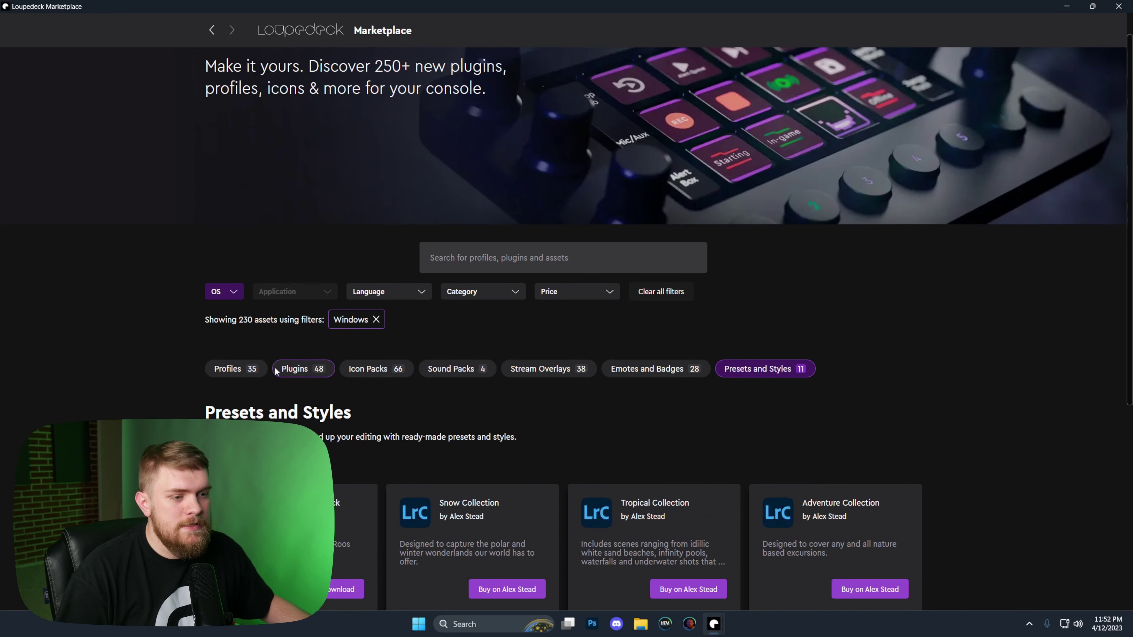
Step: Browse the Profiles category, then close the Marketplace window
click(263, 369)
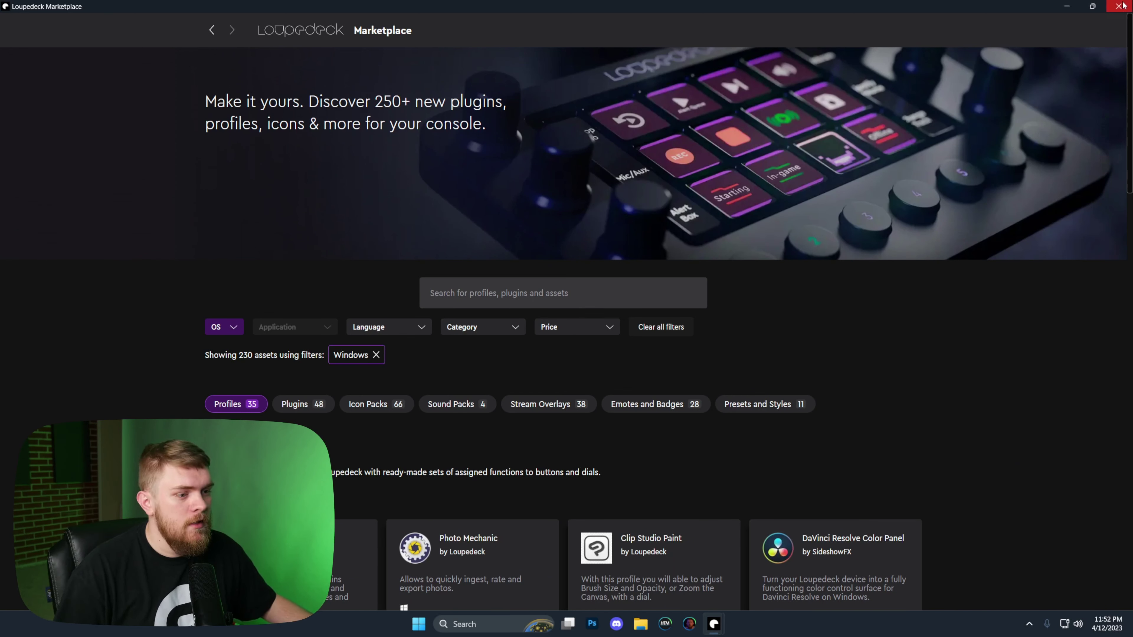
scroll(946, 295, down, 6)
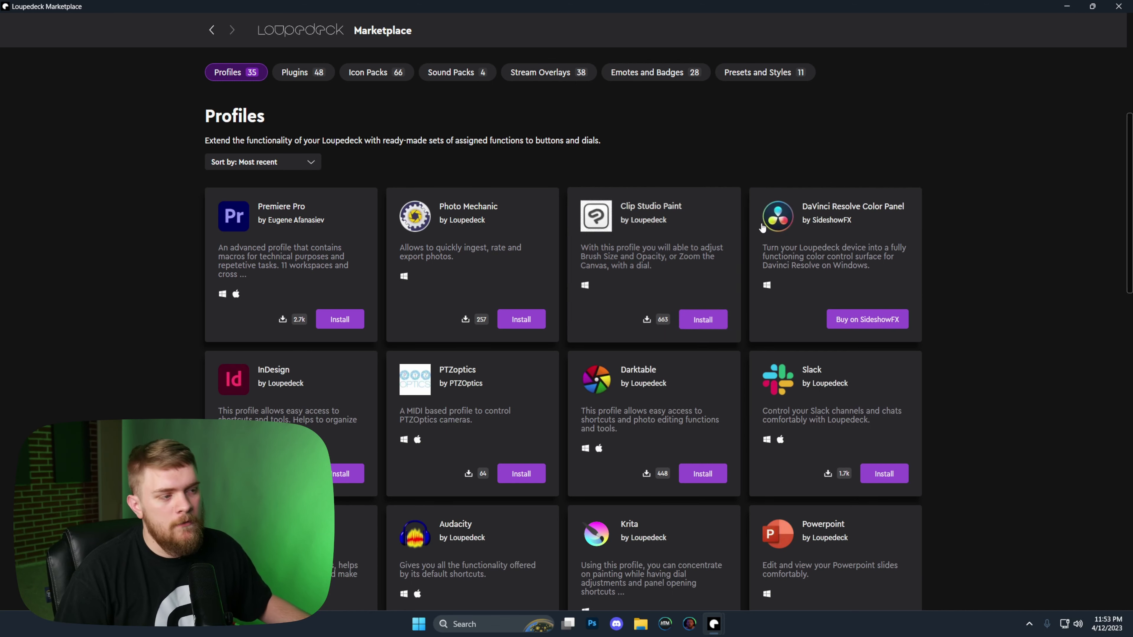
click(1118, 7)
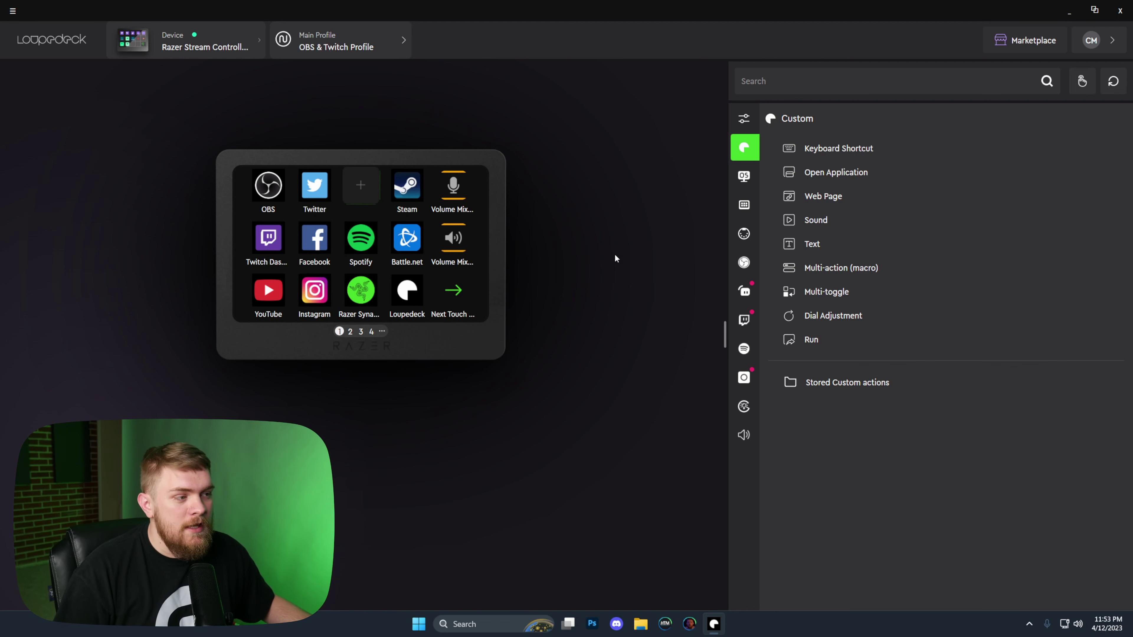
Step: Drag the stored Battle.net application action onto the empty third top-row button
click(772, 383)
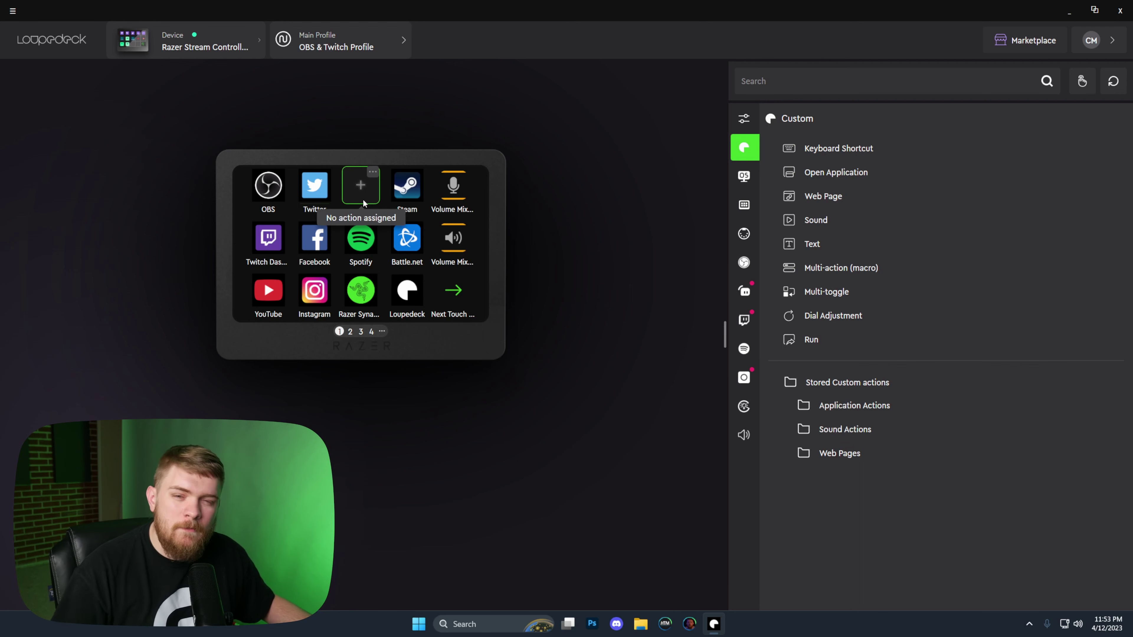
click(350, 191)
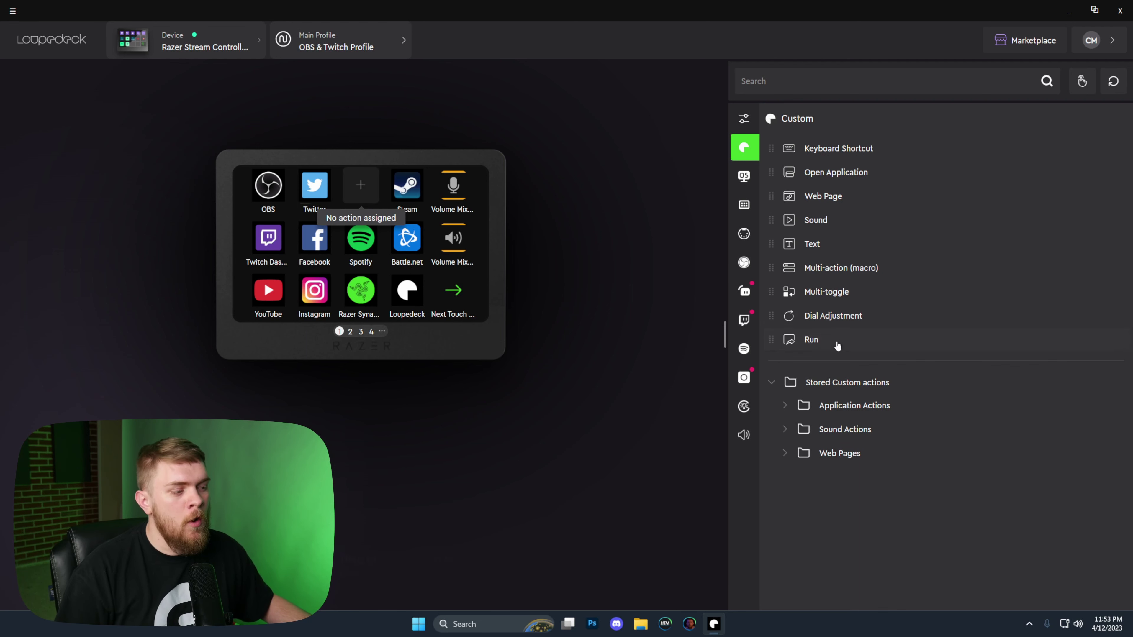
click(785, 405)
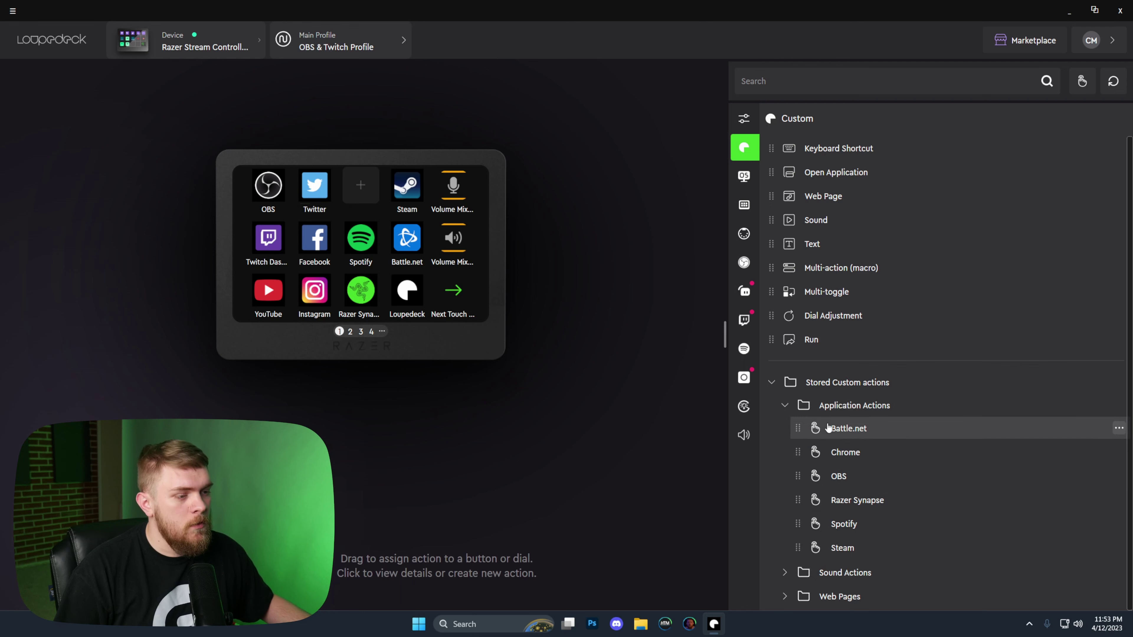
drag(831, 430, 362, 190)
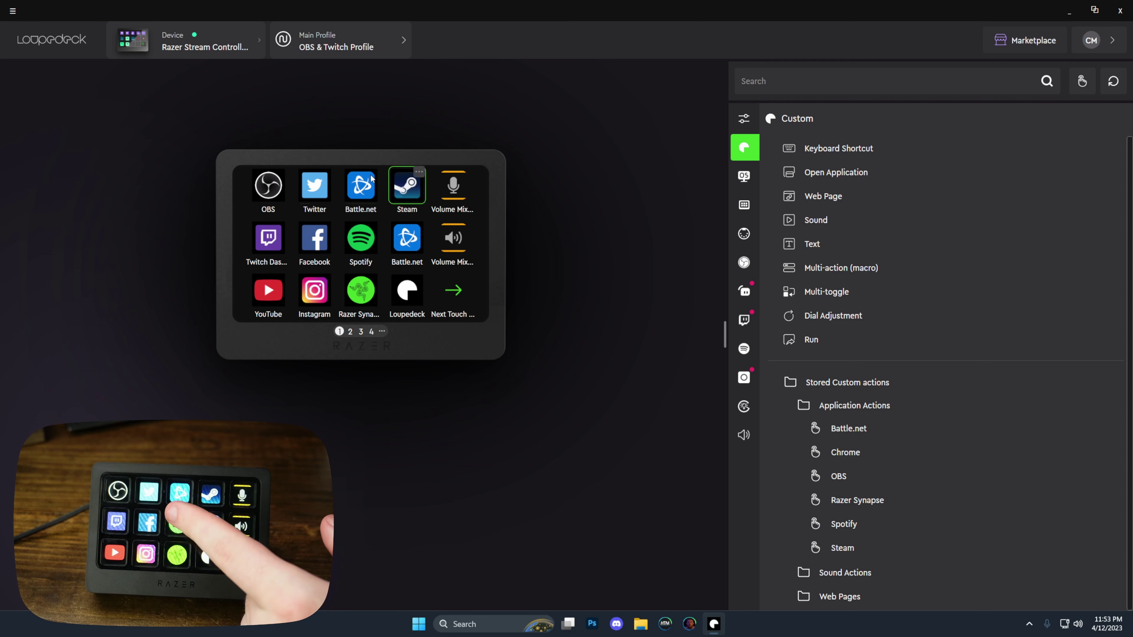
Step: Remove the action from the Battle.net button, then drag Battle.net back onto it
click(372, 172)
click(388, 192)
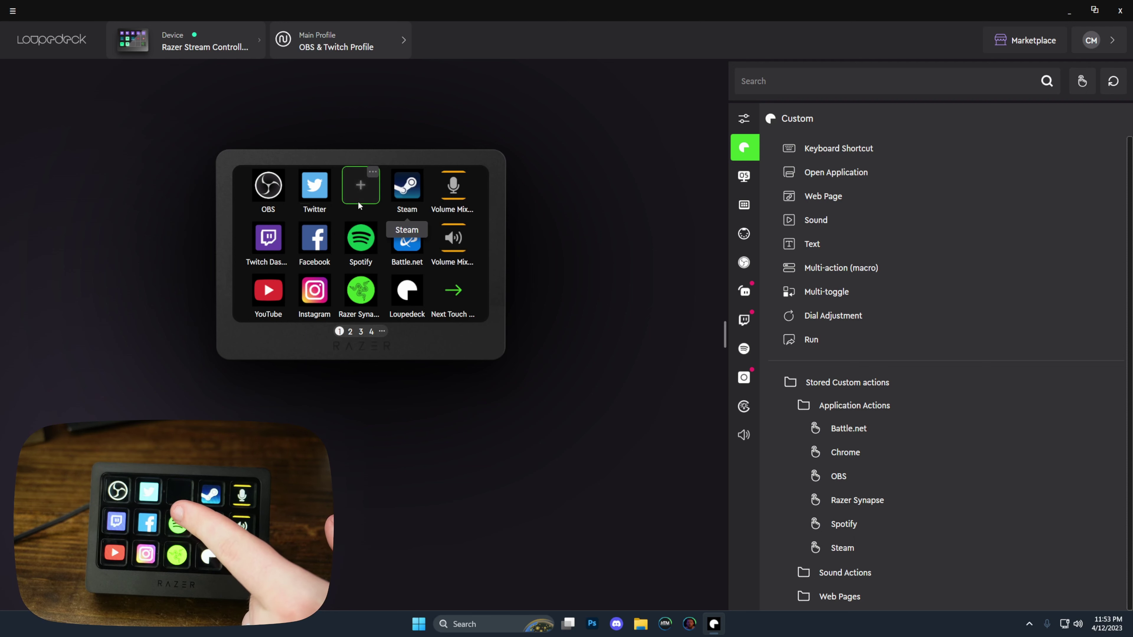
drag(839, 428, 375, 208)
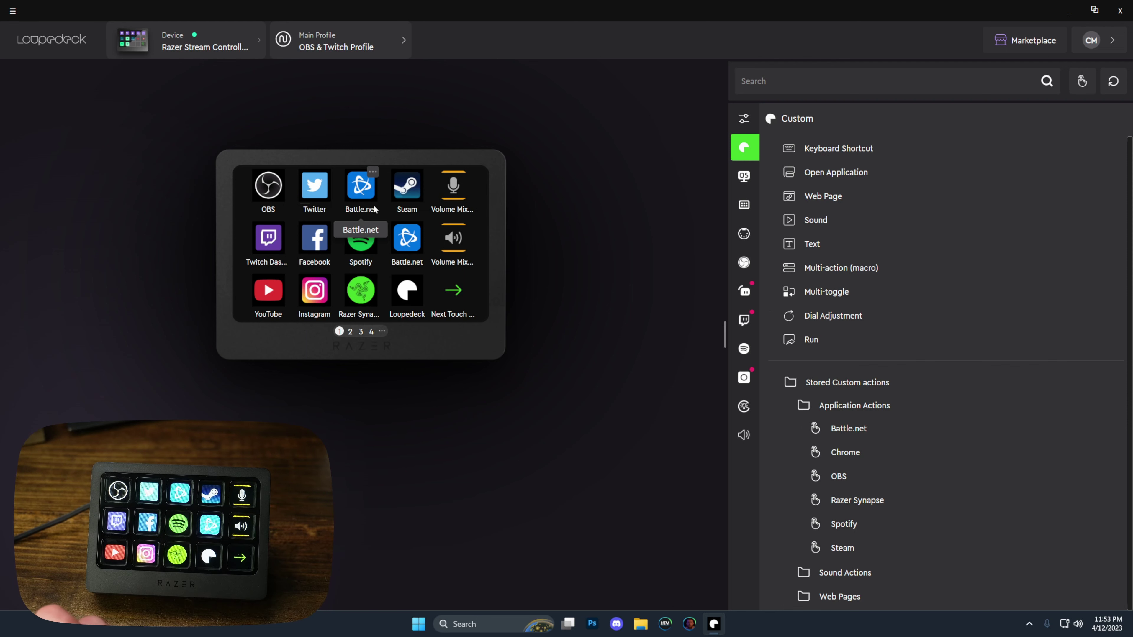